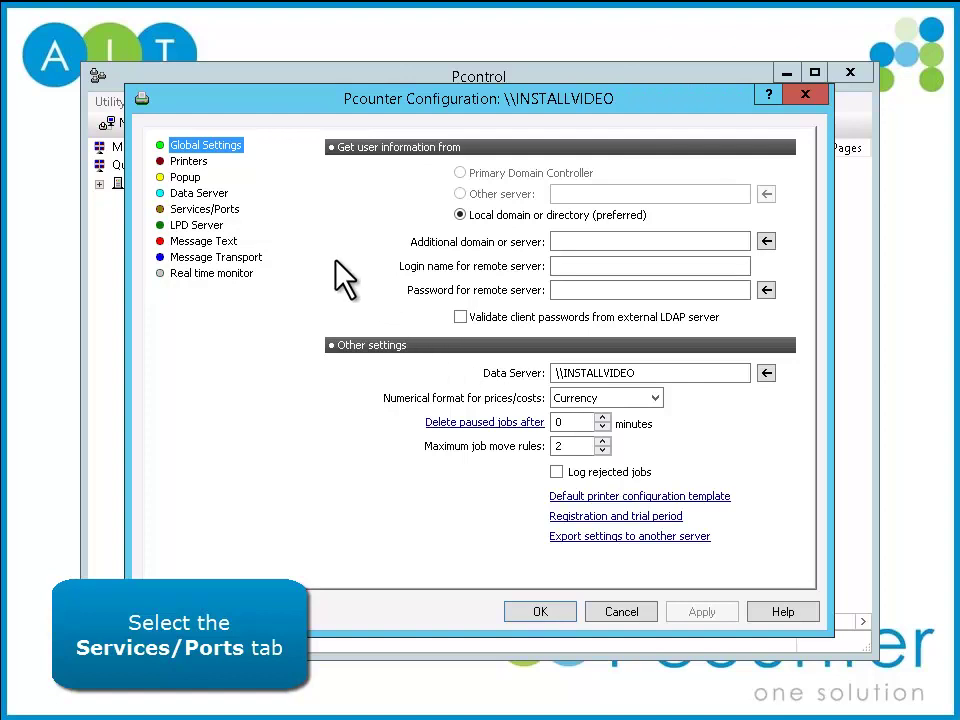
# Install the Pcounter Port and the Pcounter Data Server service, creating the required PCOUNTER share at C:\PCOUNTER
pyautogui.click(228, 209)
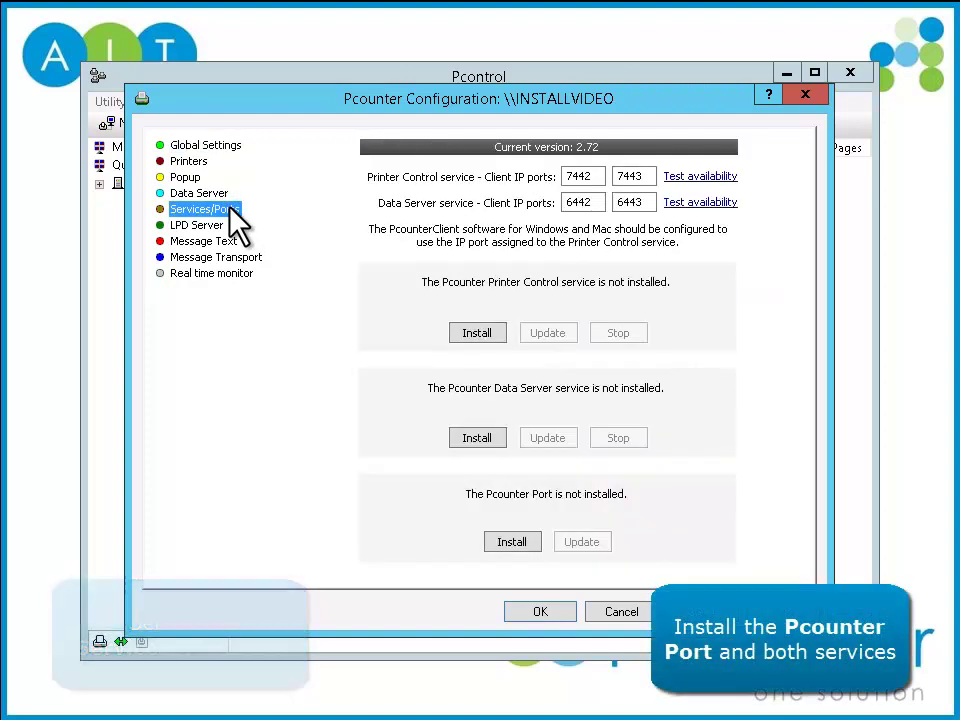
pyautogui.click(511, 541)
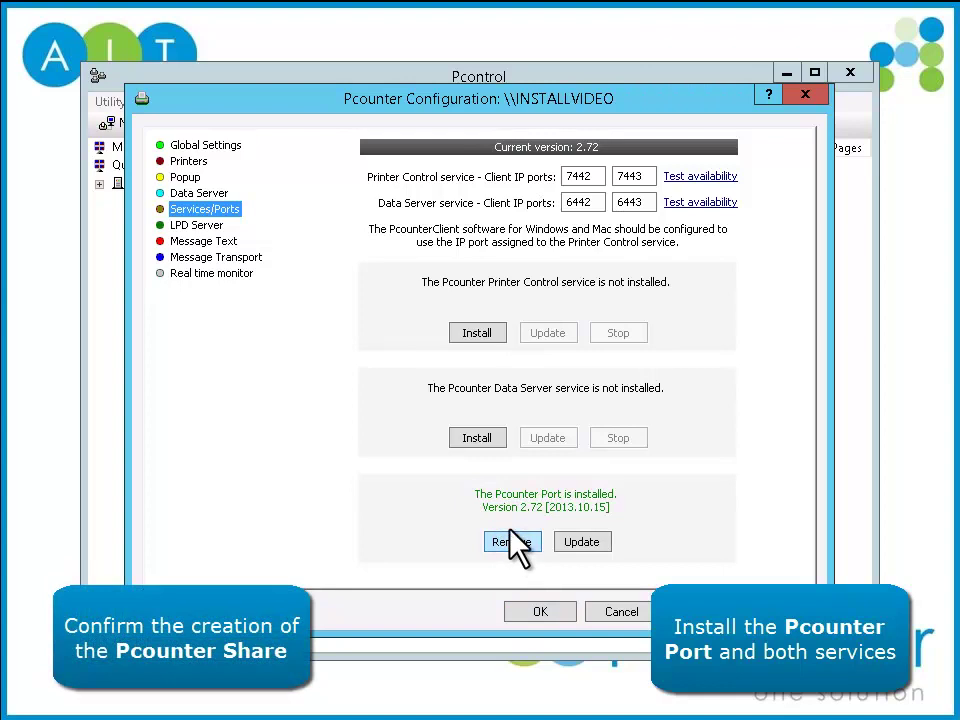
pyautogui.click(477, 438)
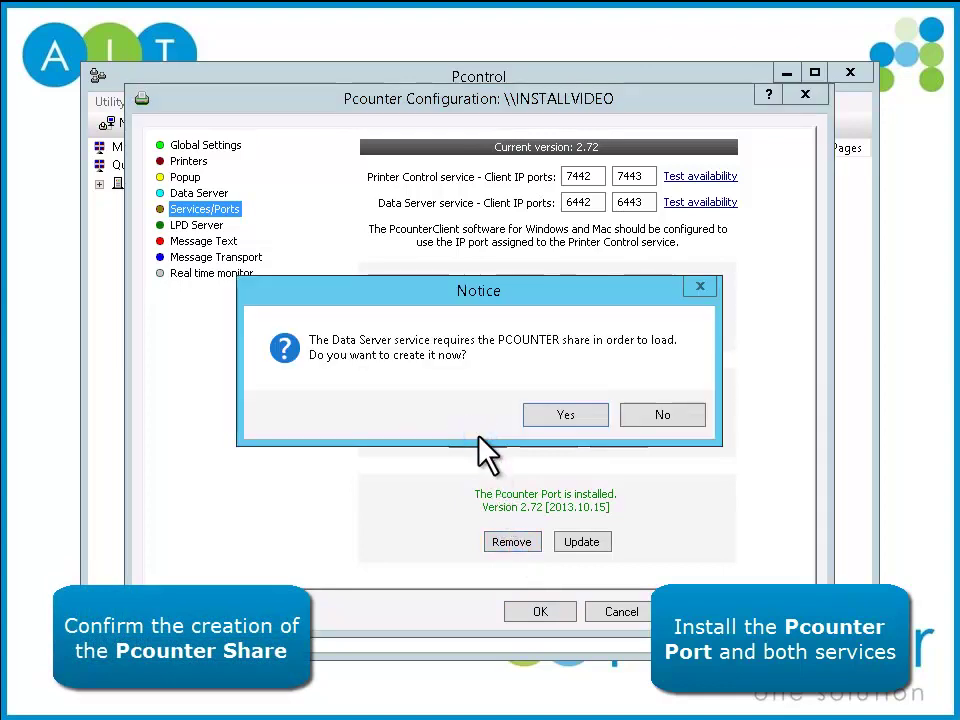
pyautogui.click(566, 415)
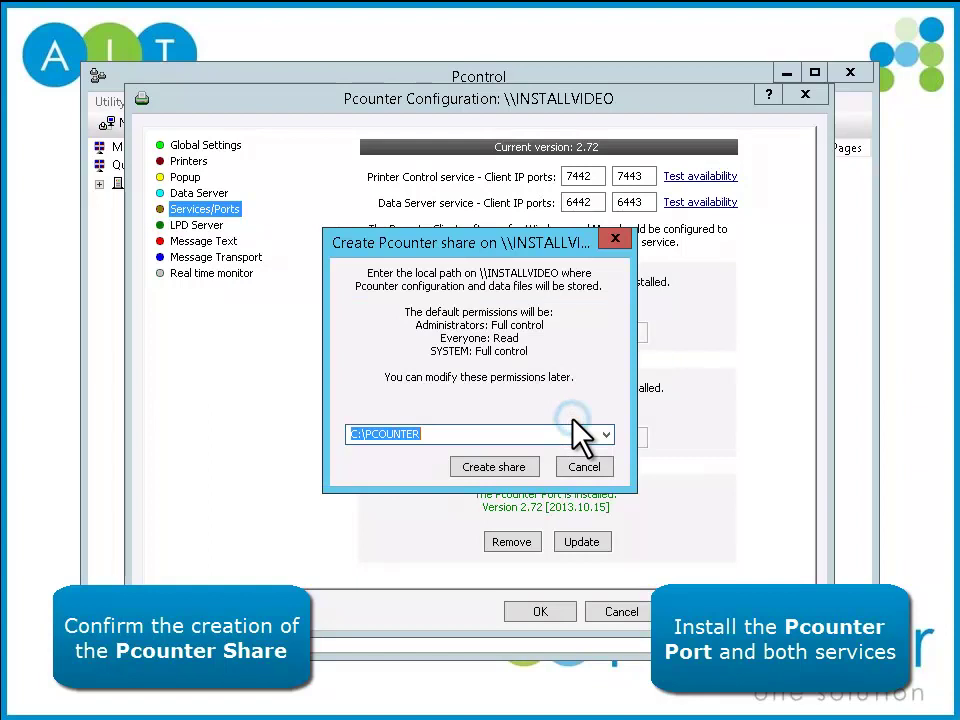
pyautogui.click(522, 466)
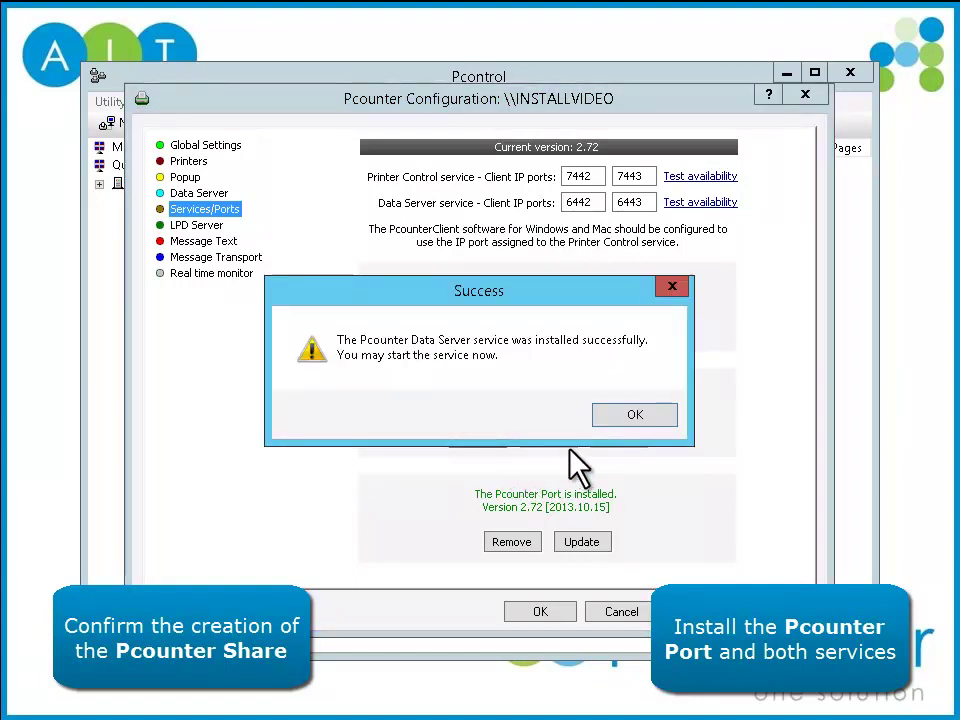
pyautogui.click(630, 414)
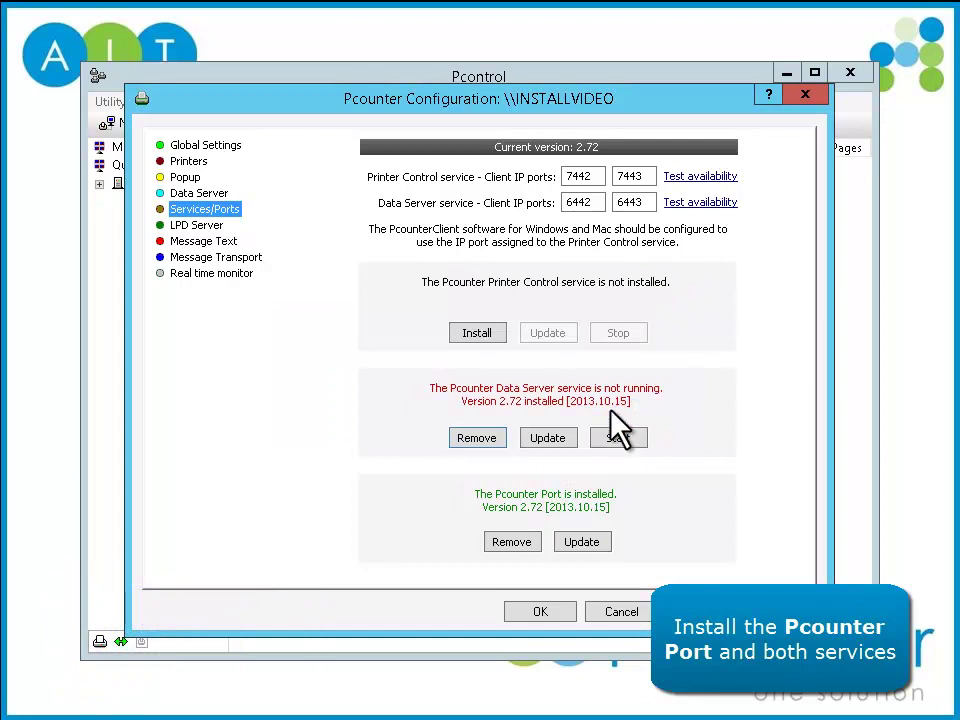
# Install the Pcounter Printer Control service, start both the Data Server and Printer Control services, and close the configuration
pyautogui.click(476, 333)
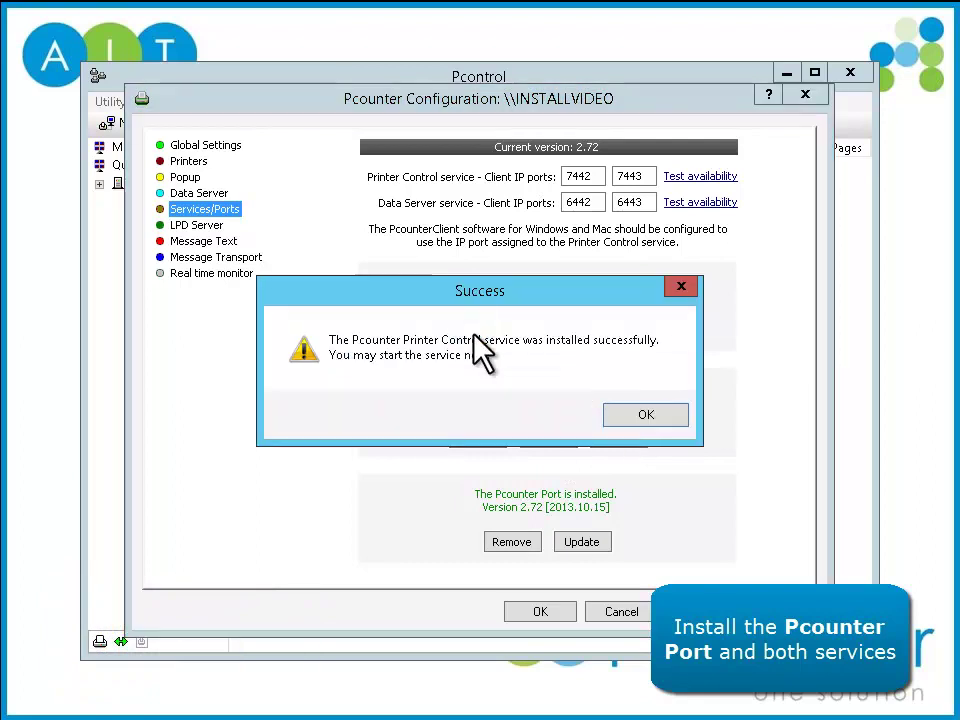
pyautogui.click(622, 414)
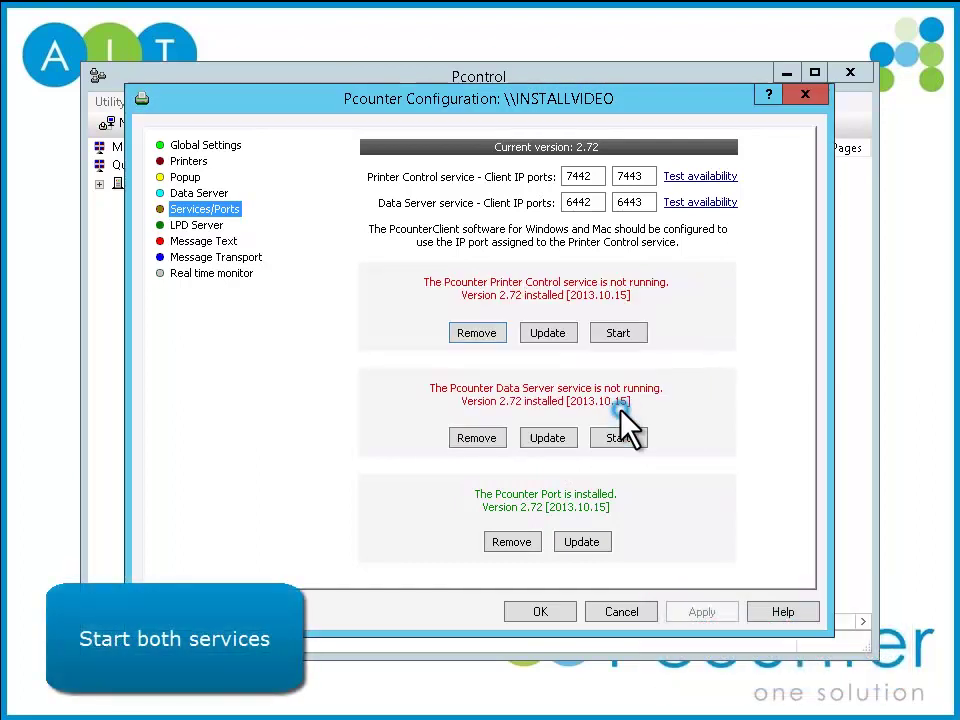
pyautogui.click(619, 438)
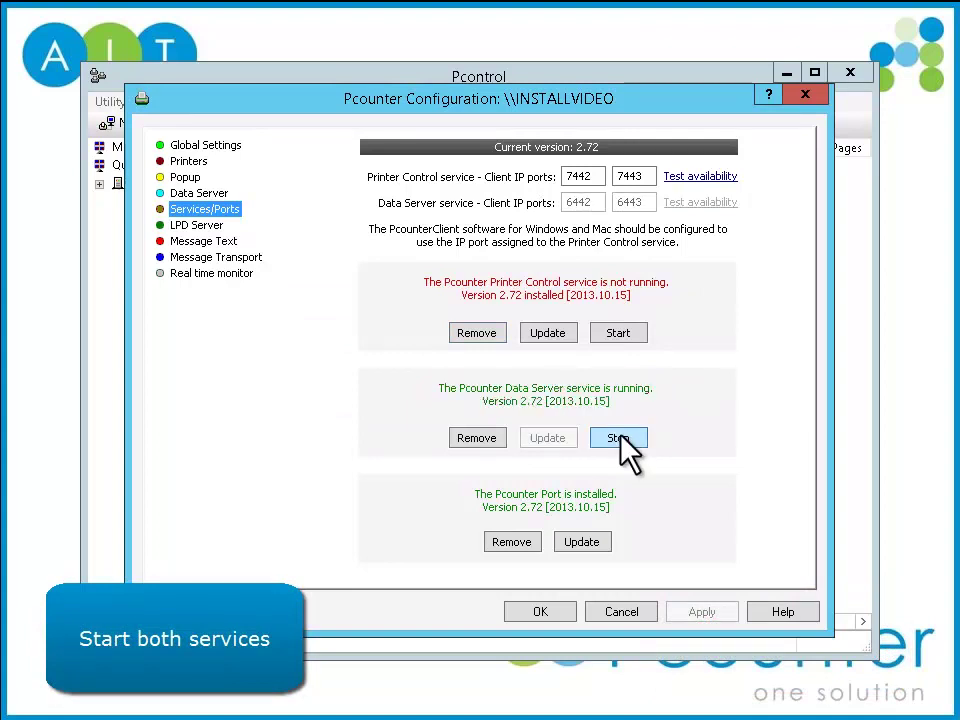
pyautogui.click(620, 334)
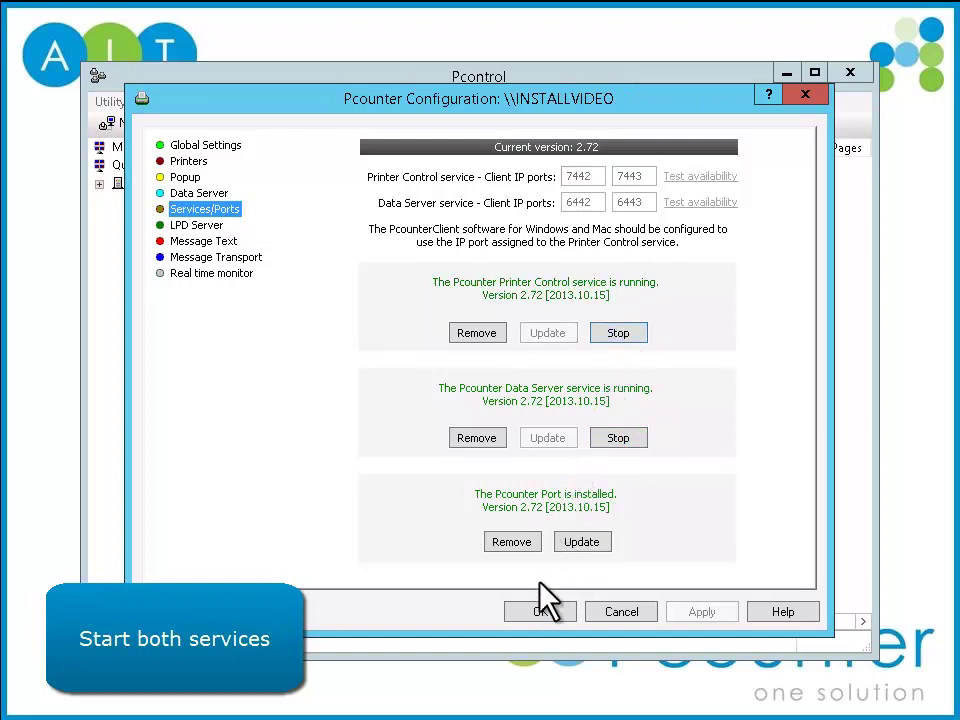
pyautogui.click(540, 612)
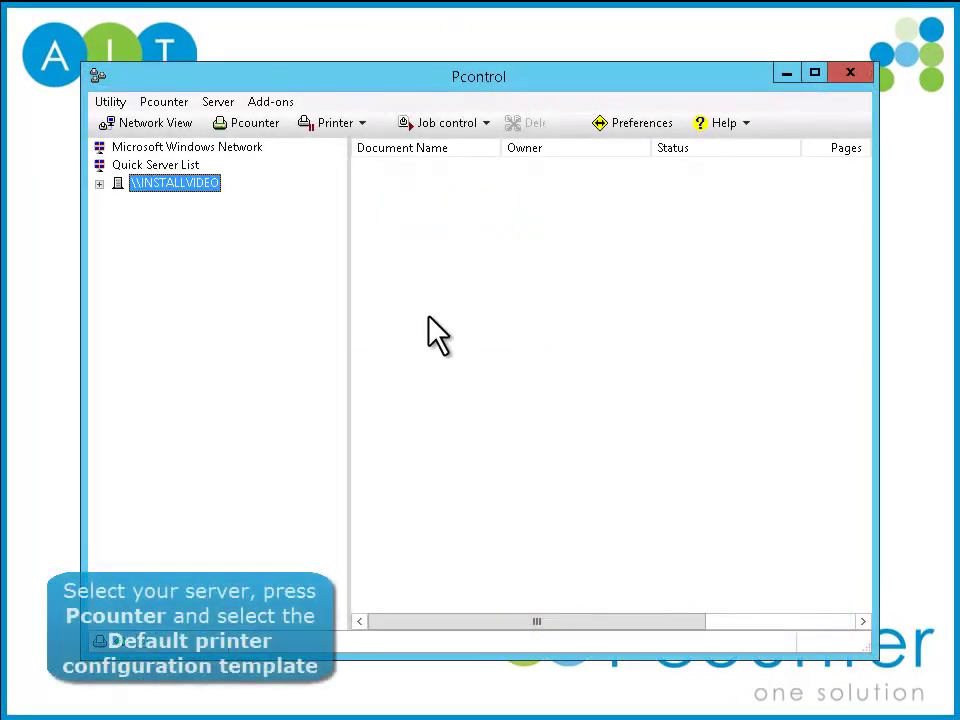
# Enable color detection in the price settings of the \\INSTALLVIDEO server's default printer configuration template
pyautogui.click(262, 121)
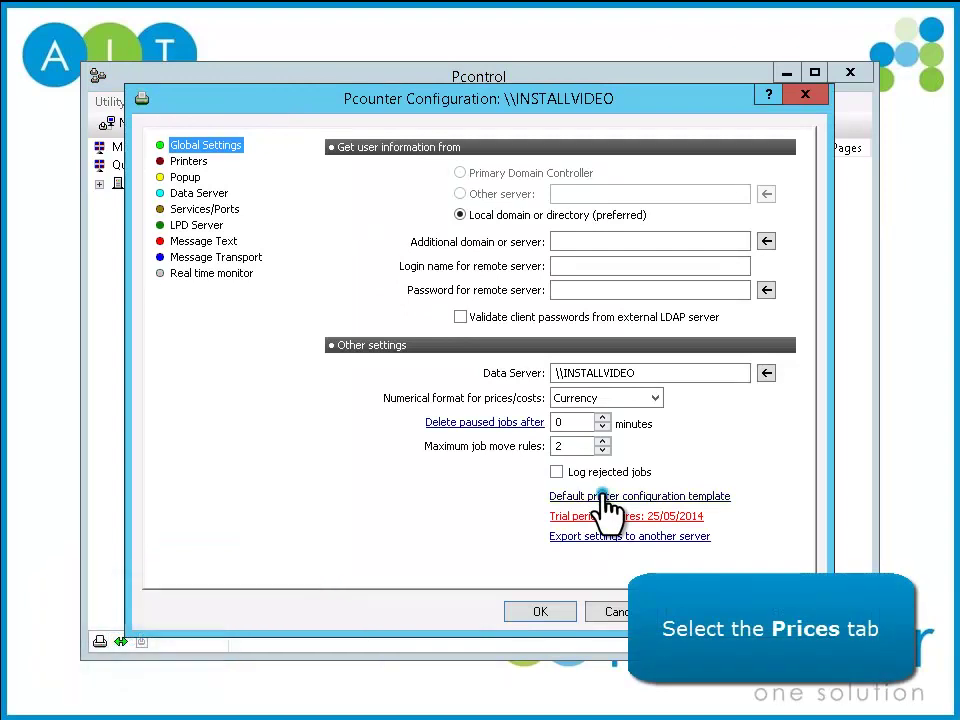
pyautogui.click(604, 496)
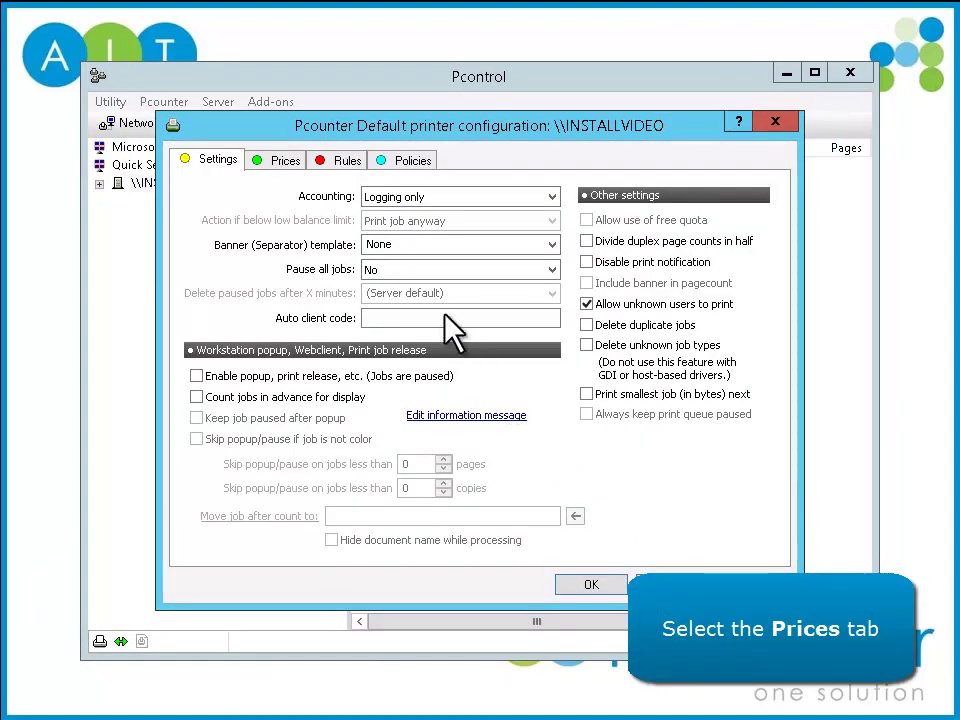
pyautogui.click(294, 164)
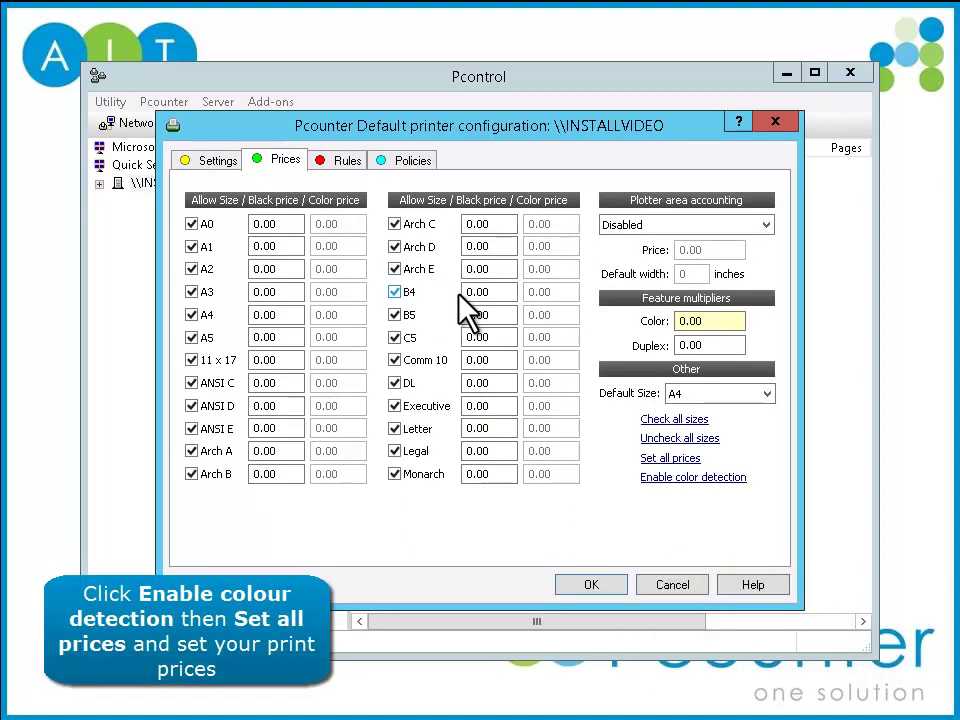
pyautogui.click(652, 424)
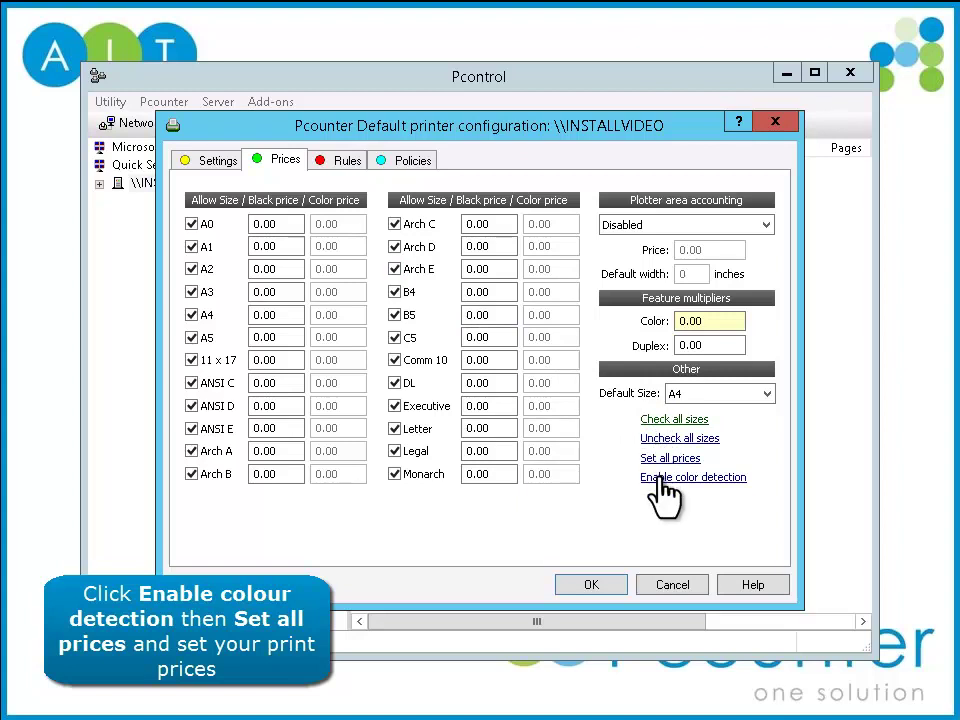
pyautogui.click(660, 480)
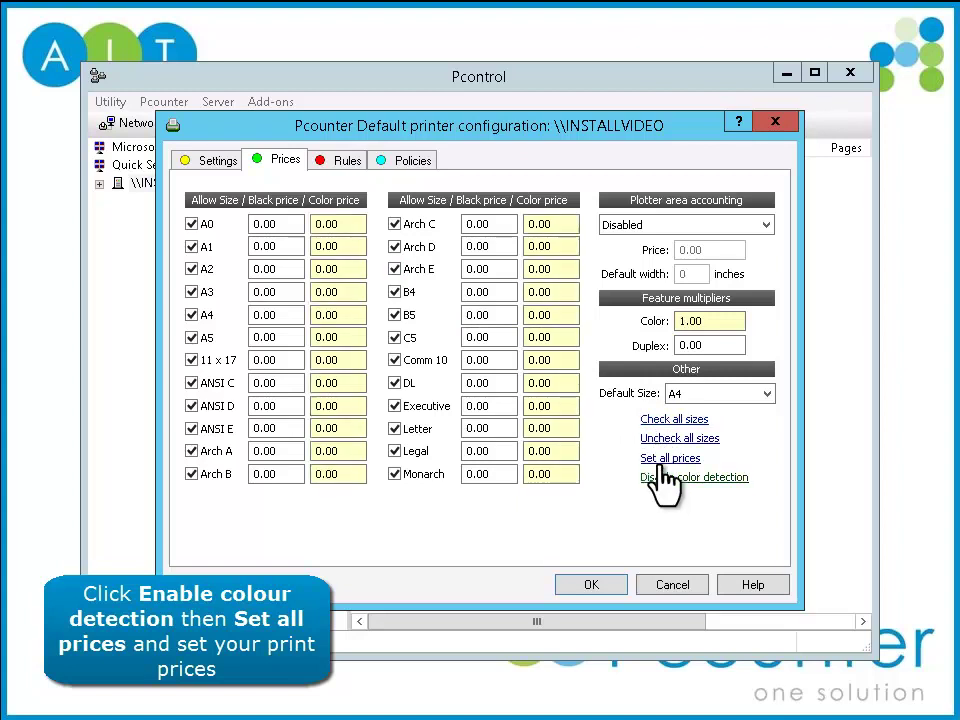
# Set the price for all paper sizes to 0.05 for black and 0.10 for color, and save the template
pyautogui.click(661, 460)
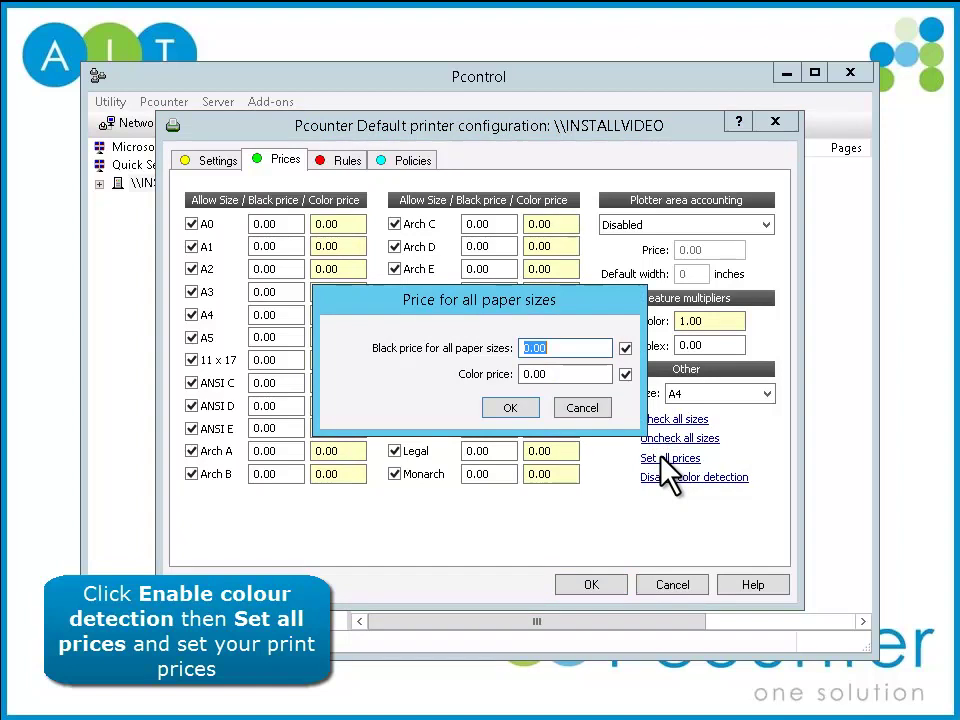
pyautogui.press('End')
pyautogui.press('BackSpace')
pyautogui.write('5')
pyautogui.press('Tab')
pyautogui.write('10')
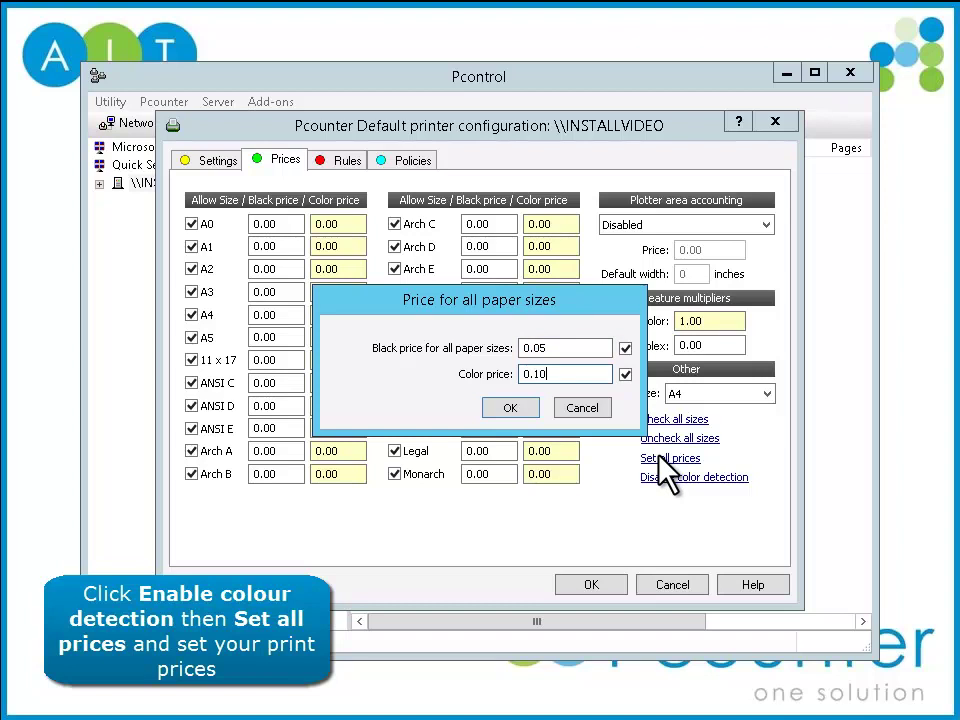
pyautogui.click(532, 410)
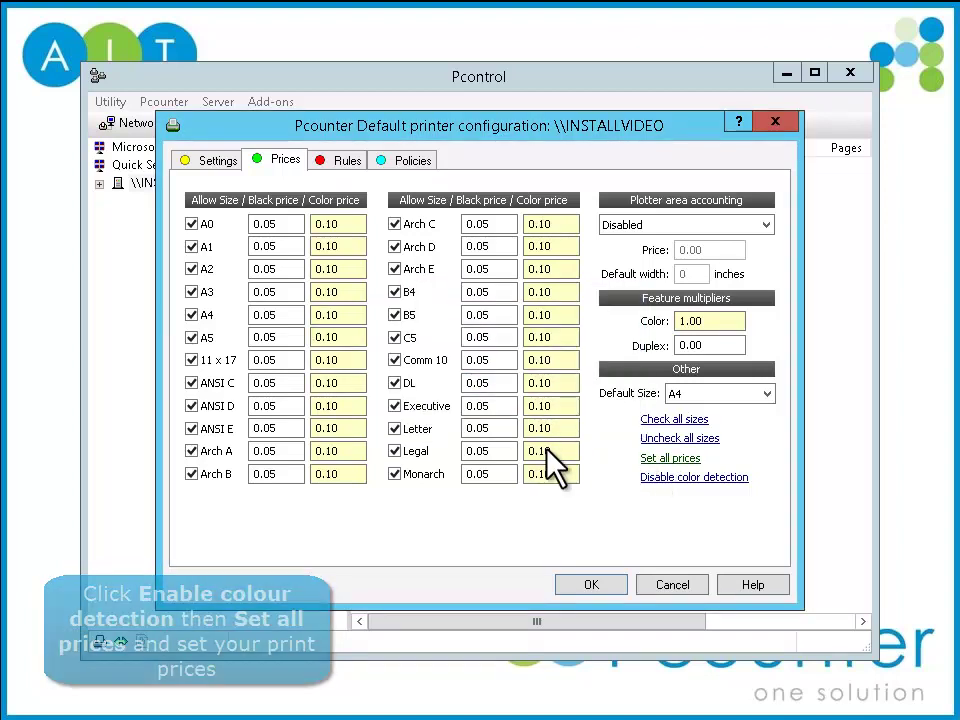
pyautogui.click(606, 584)
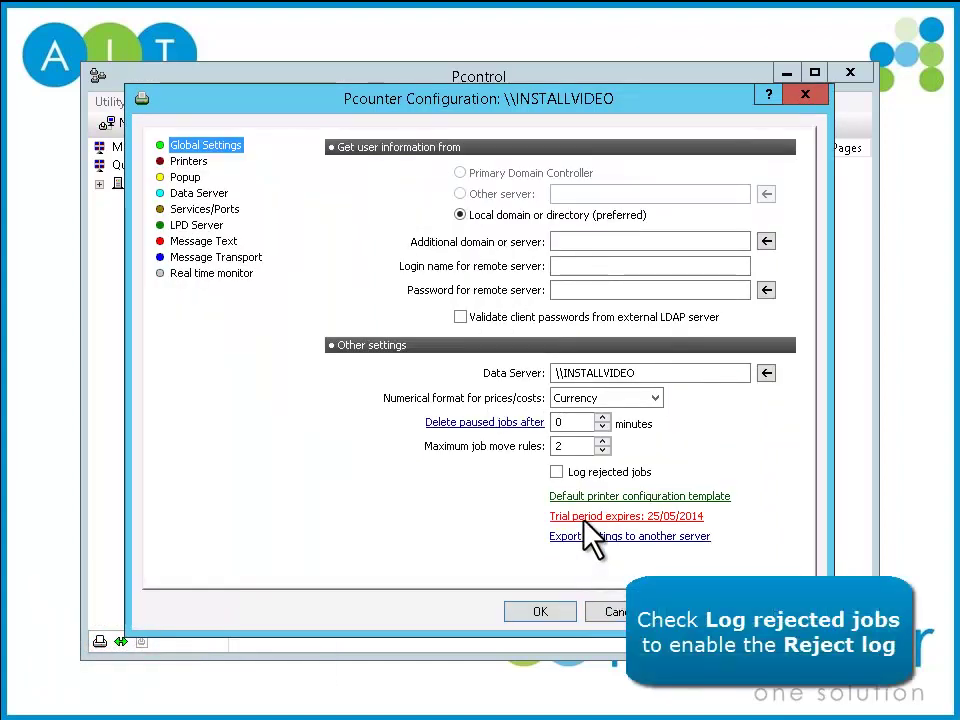
# Enable logging of rejected jobs and set the Data Server log files to be renamed every month, applying the changes
pyautogui.click(558, 472)
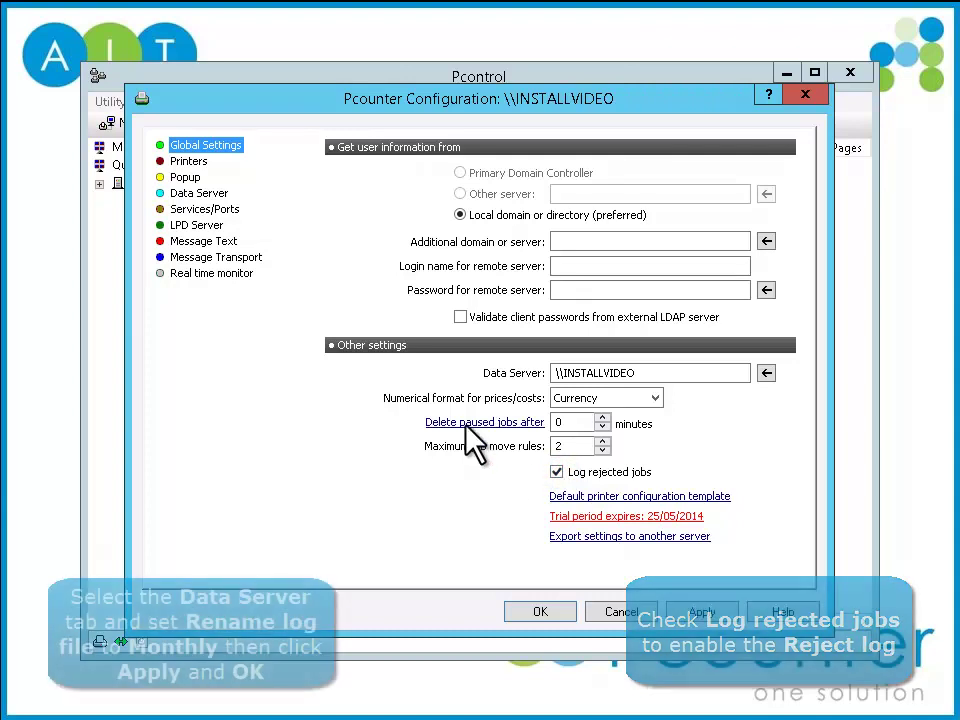
pyautogui.click(205, 197)
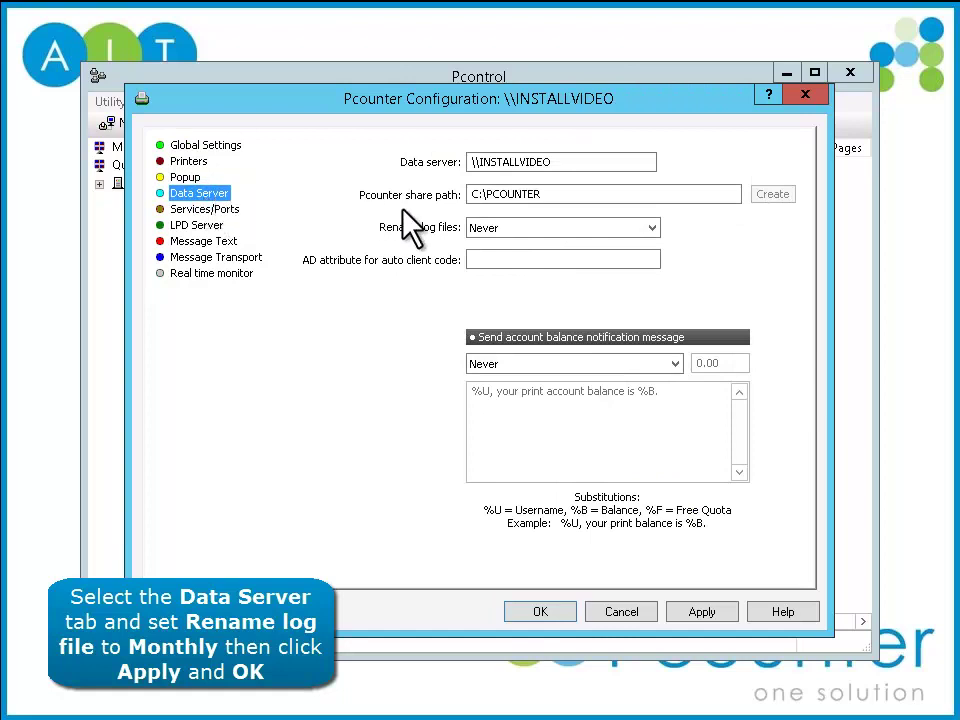
pyautogui.click(488, 229)
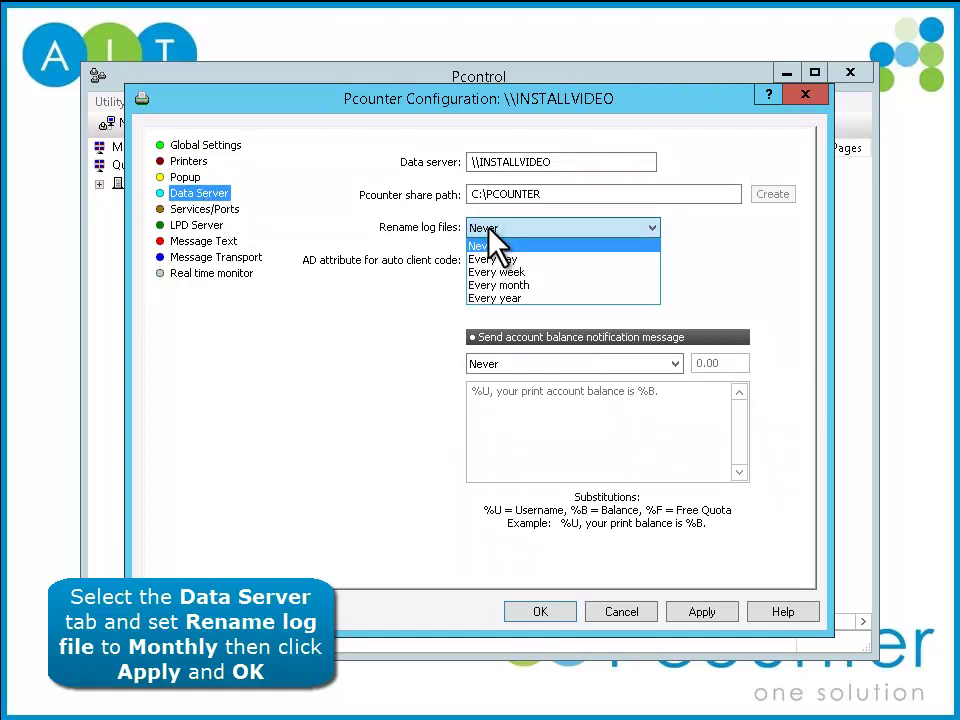
pyautogui.click(491, 286)
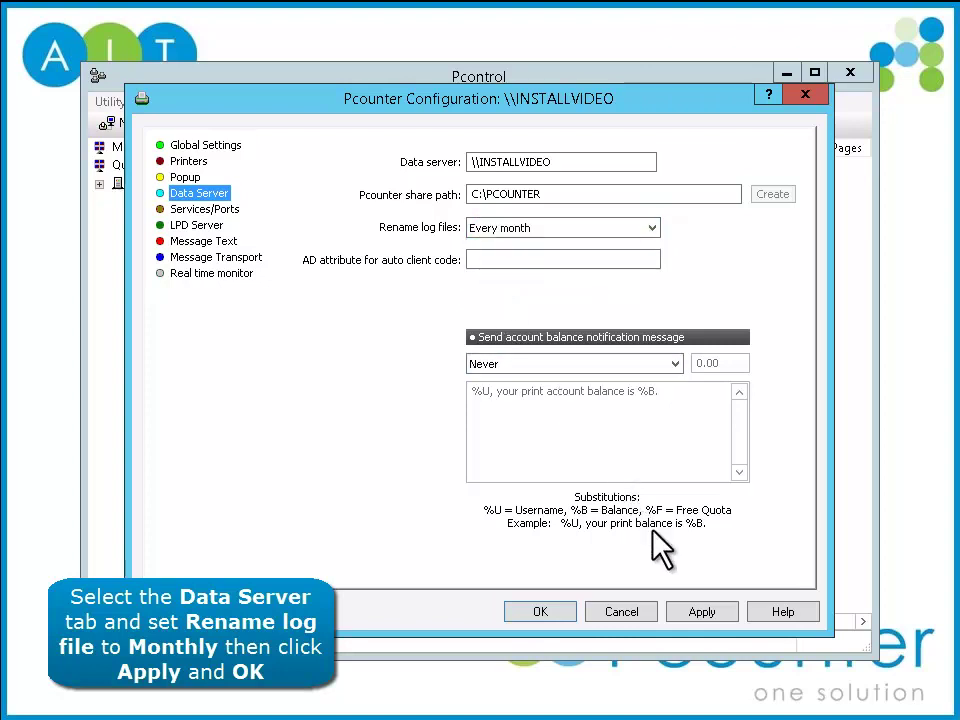
pyautogui.click(700, 611)
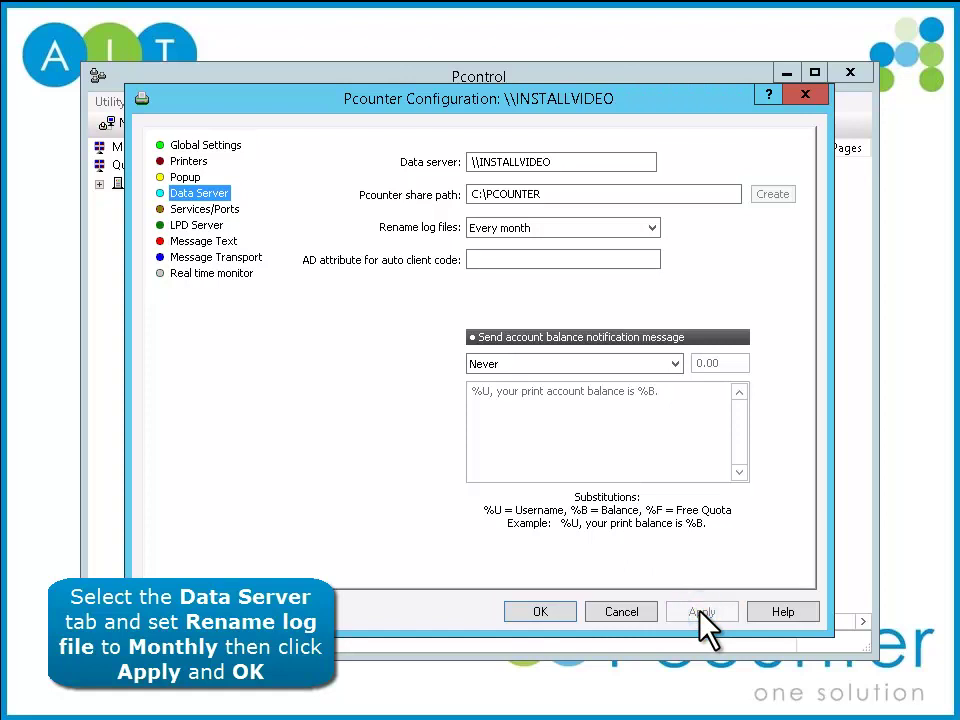
pyautogui.click(539, 612)
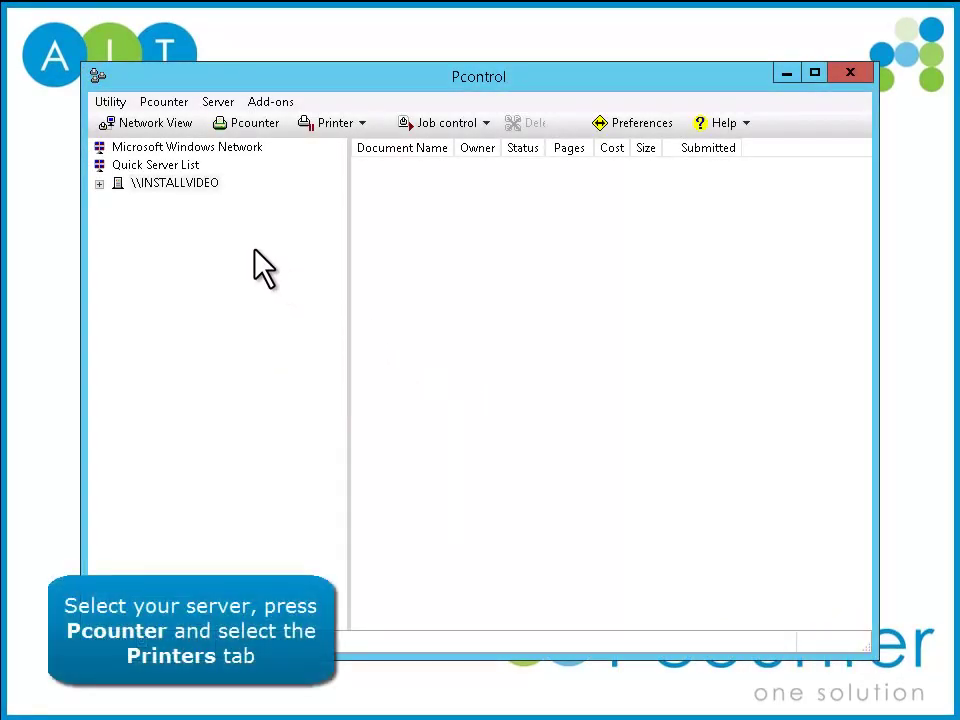
# Migrate the Brother MFC and Kyocera MFD printers on \\INSTALLVIDEO to Pcounter ports with the Pcounter IP Port Migrator
pyautogui.click(172, 180)
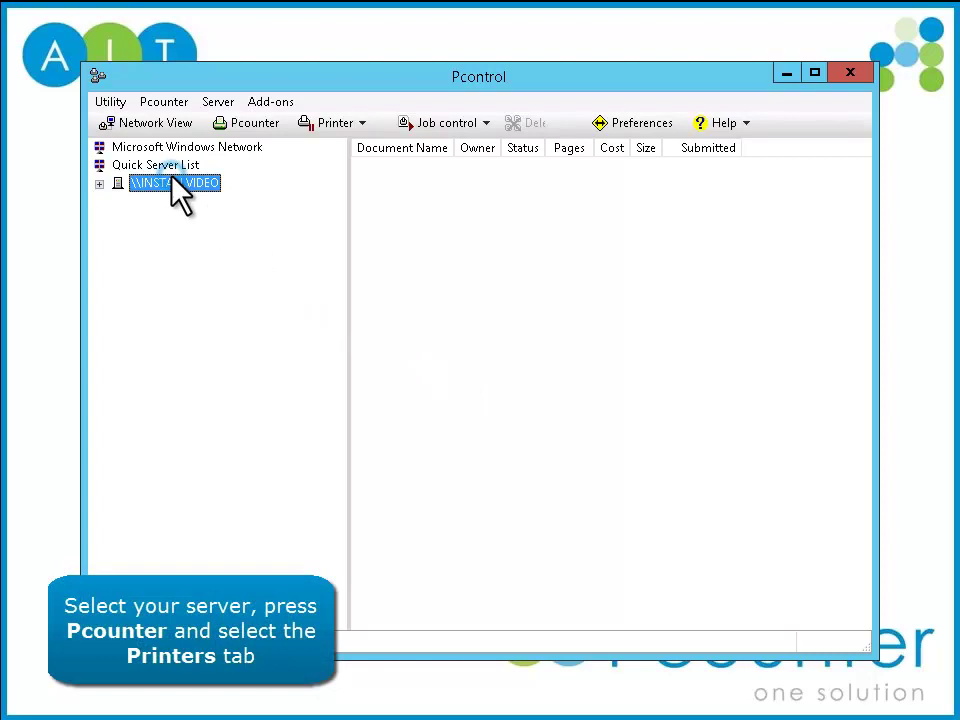
pyautogui.click(226, 128)
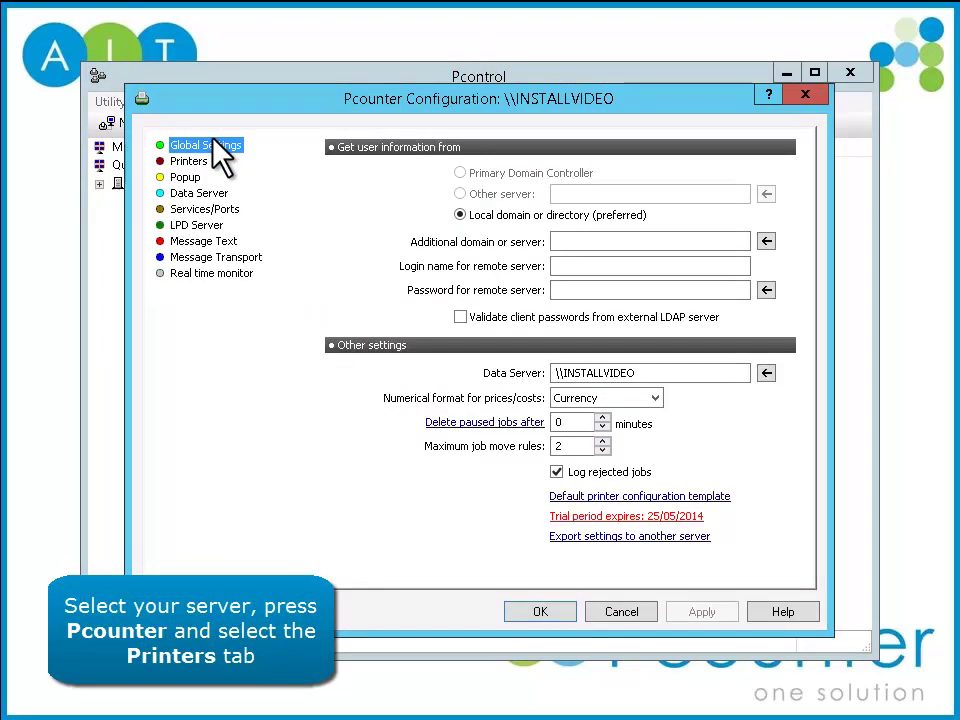
pyautogui.click(195, 163)
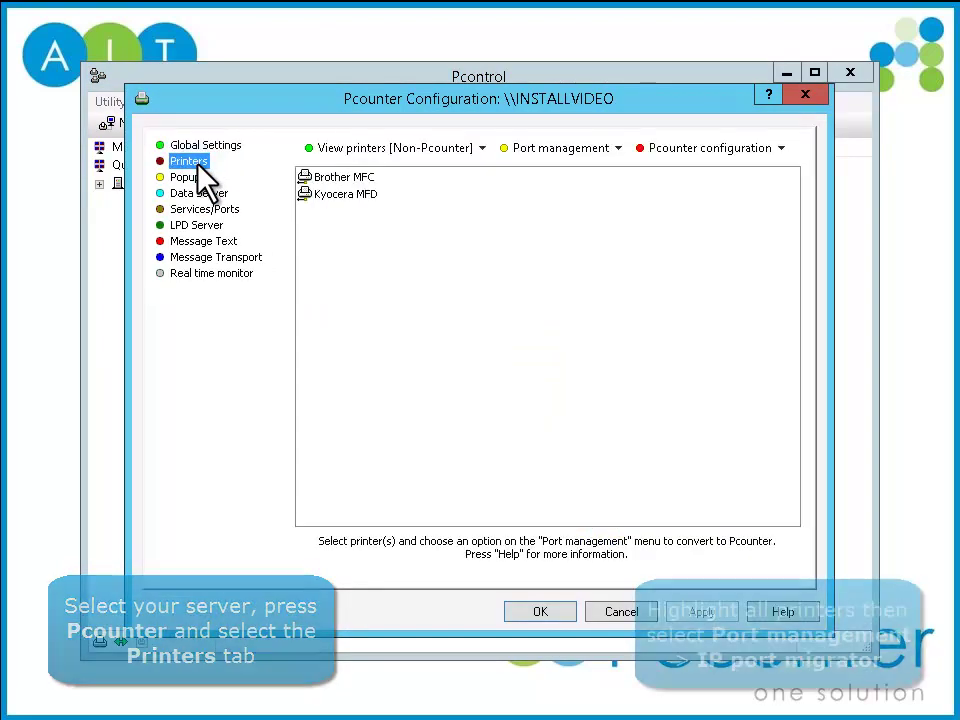
pyautogui.click(322, 178)
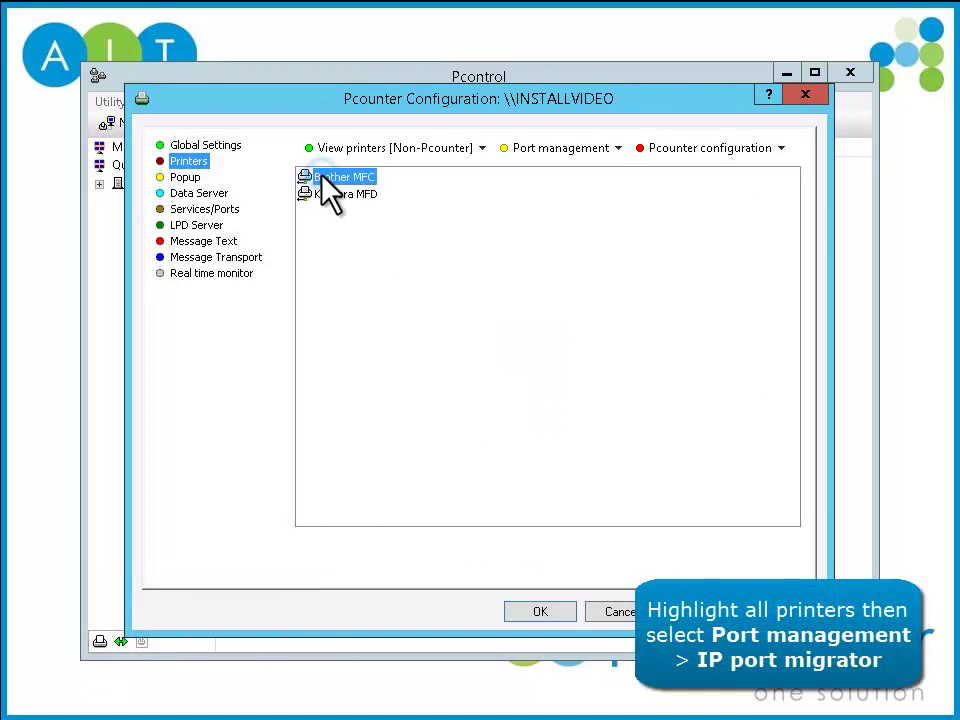
pyautogui.keyDown('shift'); pyautogui.click(330, 193); pyautogui.keyUp('shift')
pyautogui.click(525, 158)
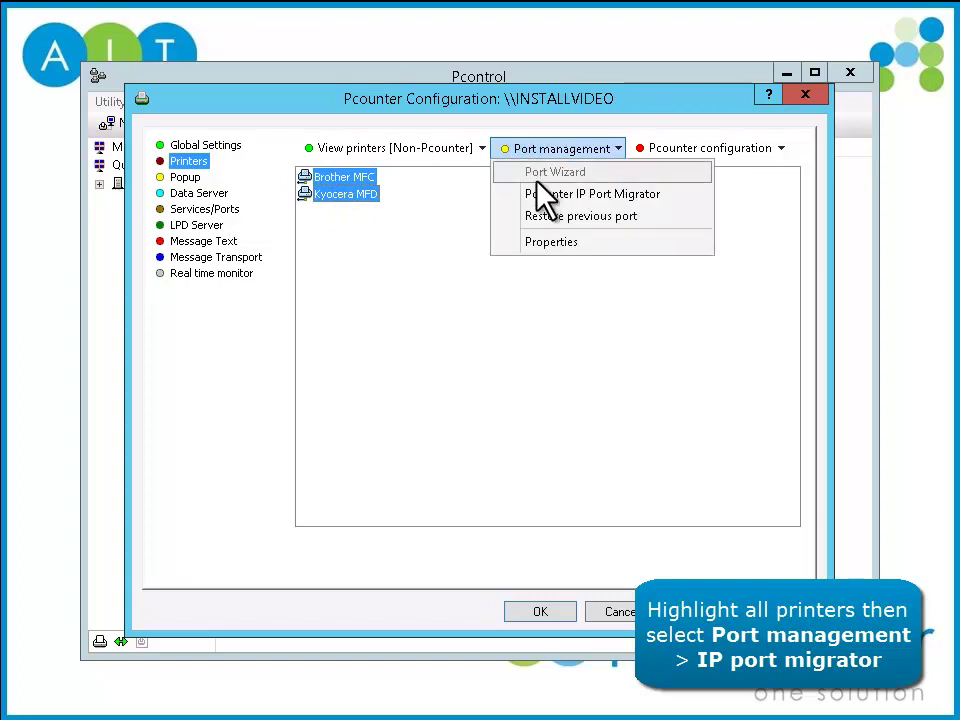
pyautogui.click(540, 197)
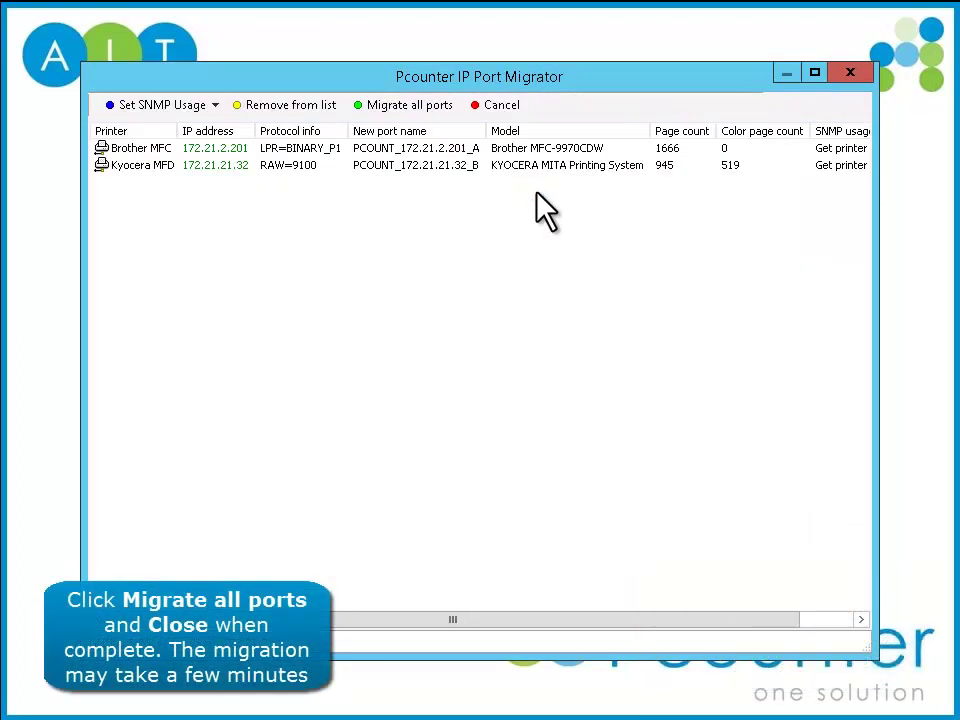
pyautogui.click(420, 110)
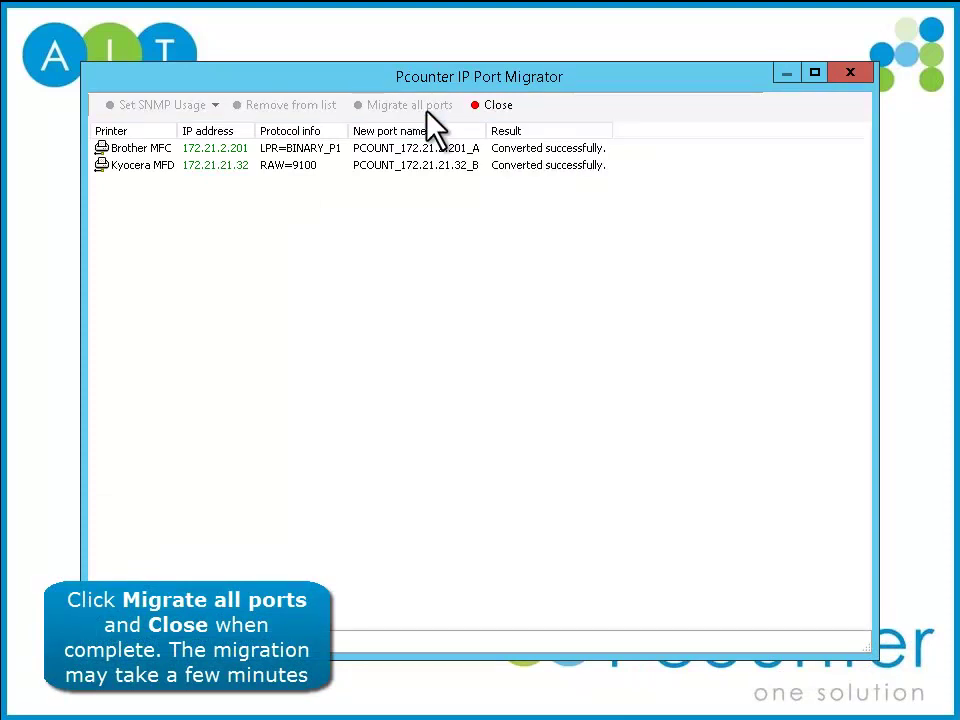
pyautogui.click(488, 106)
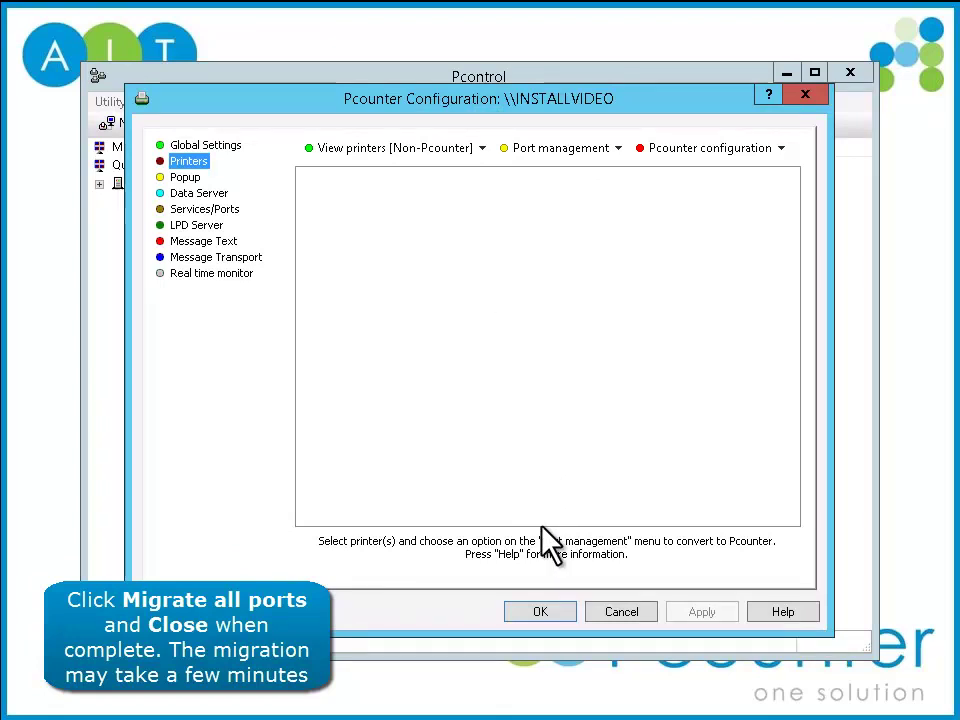
pyautogui.click(546, 610)
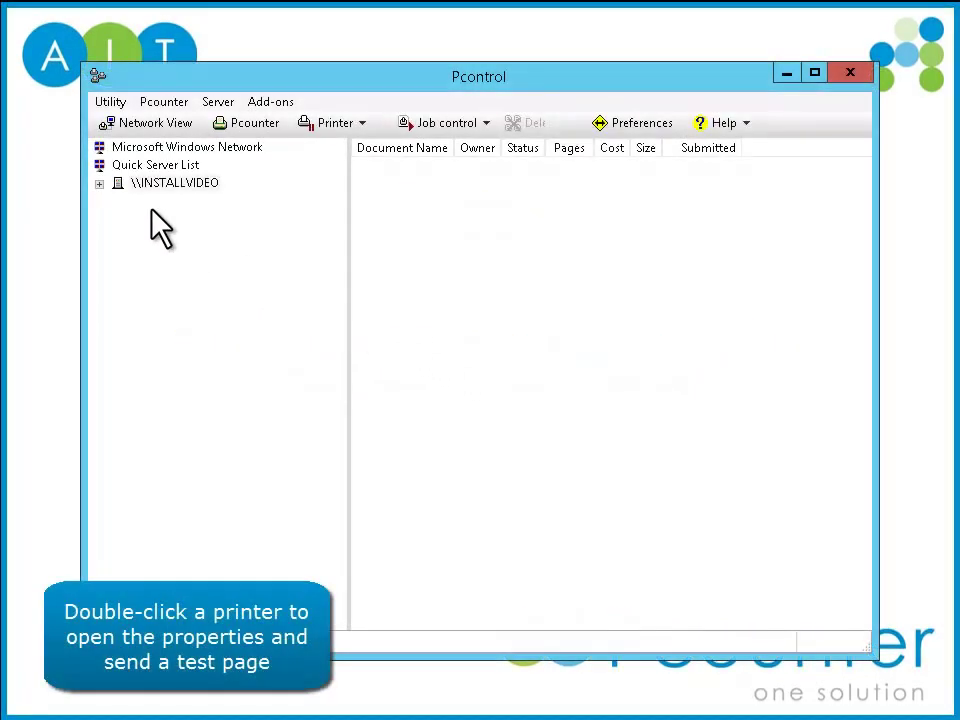
# Send a test page to the Kyocera MFD printer on \\INSTALLVIDEO from its properties, and close the properties
pyautogui.click(99, 184)
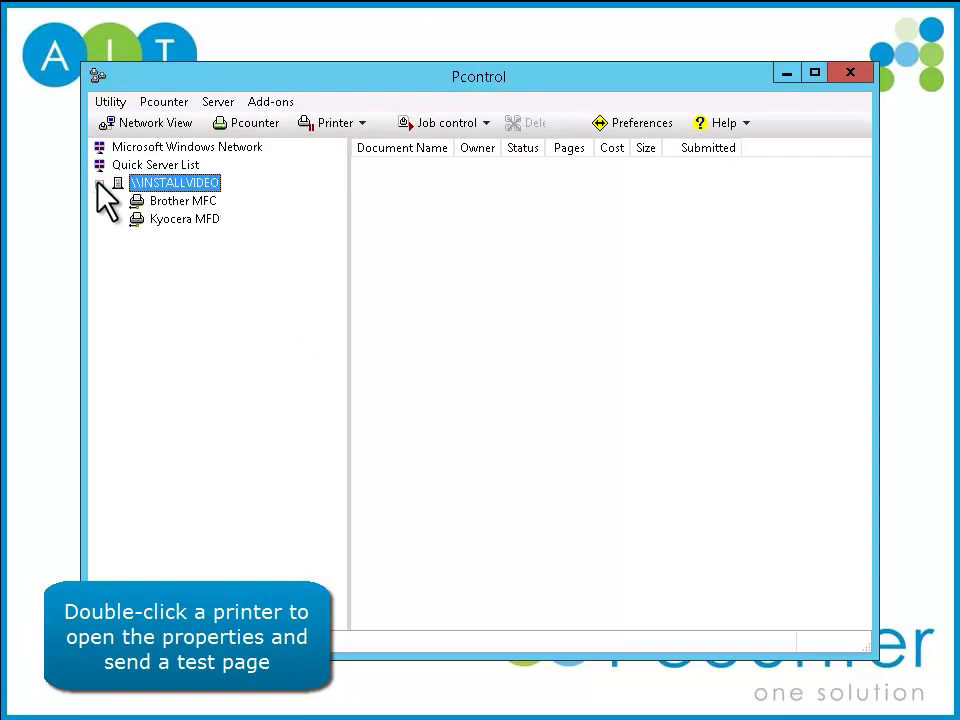
pyautogui.click(159, 220)
pyautogui.rightClick(159, 218)
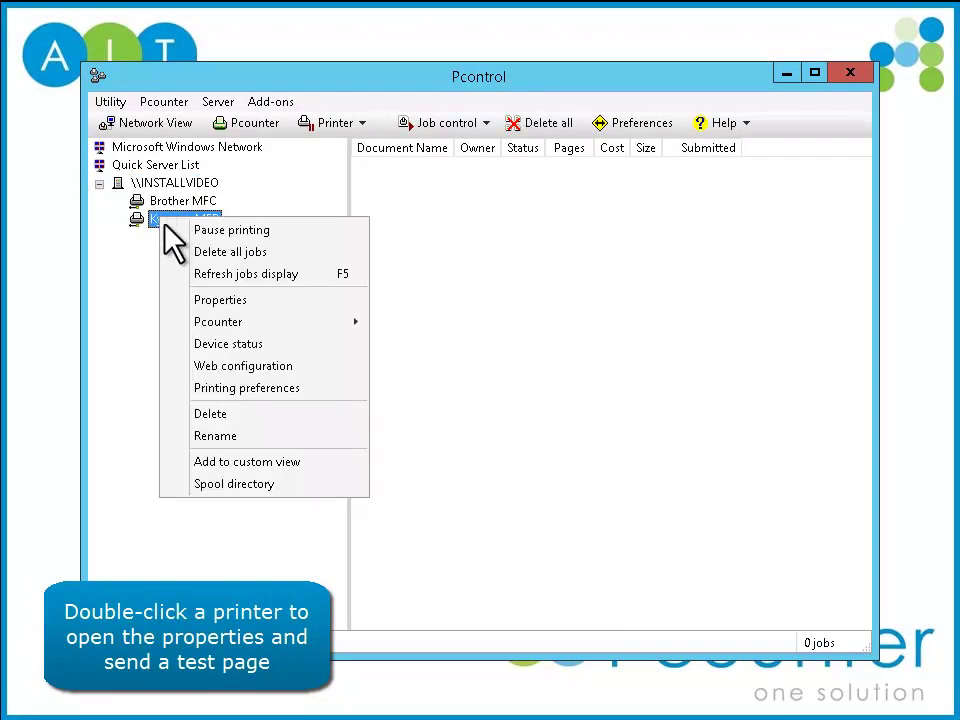
pyautogui.click(220, 300)
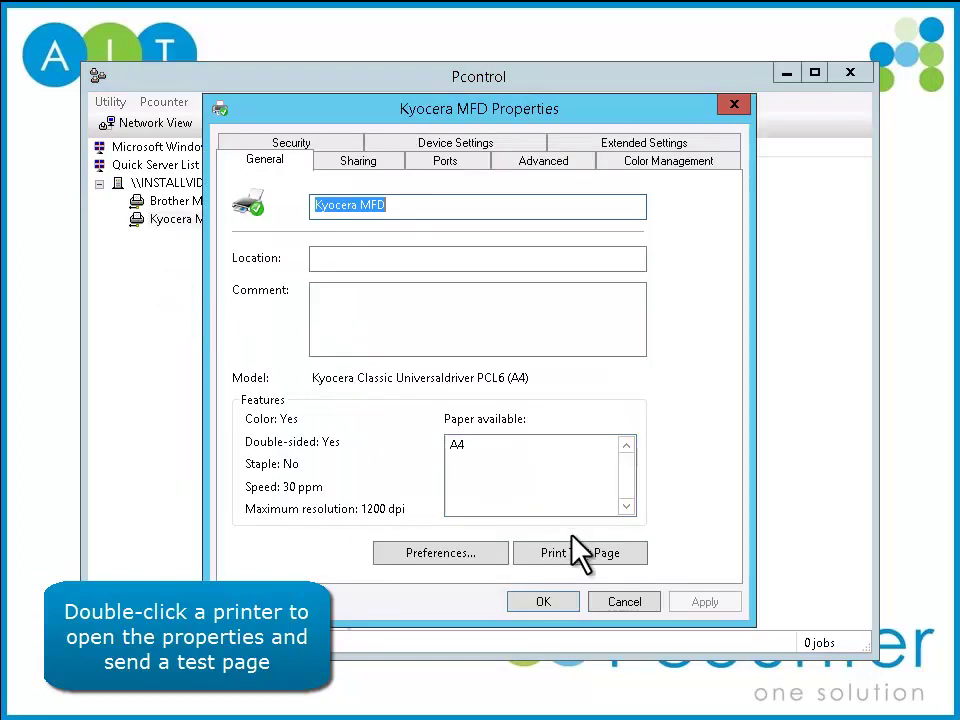
pyautogui.click(600, 552)
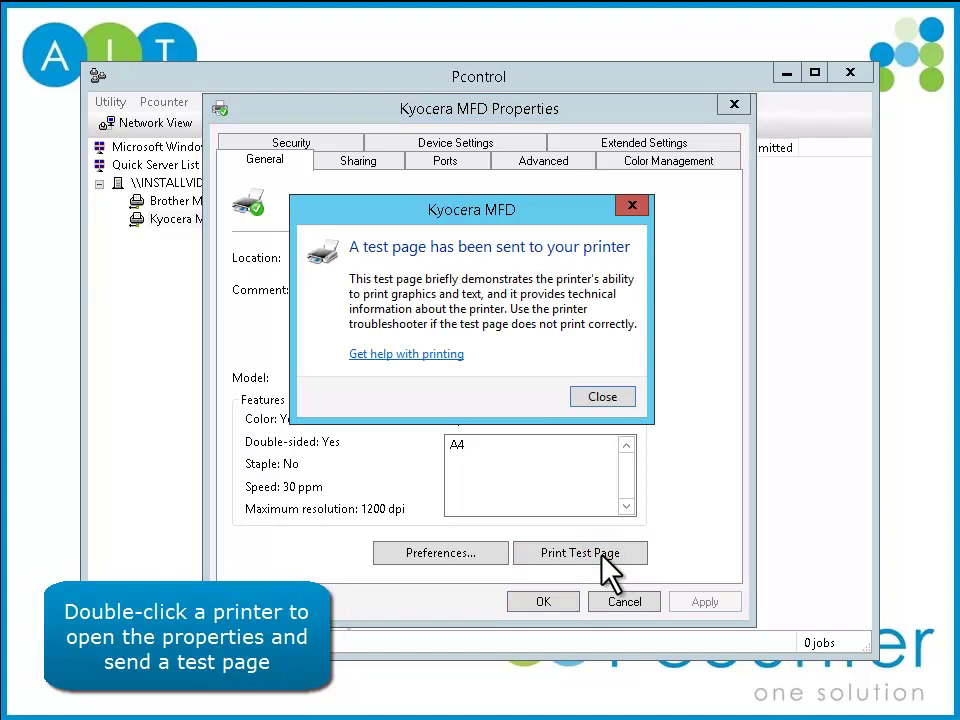
pyautogui.click(604, 398)
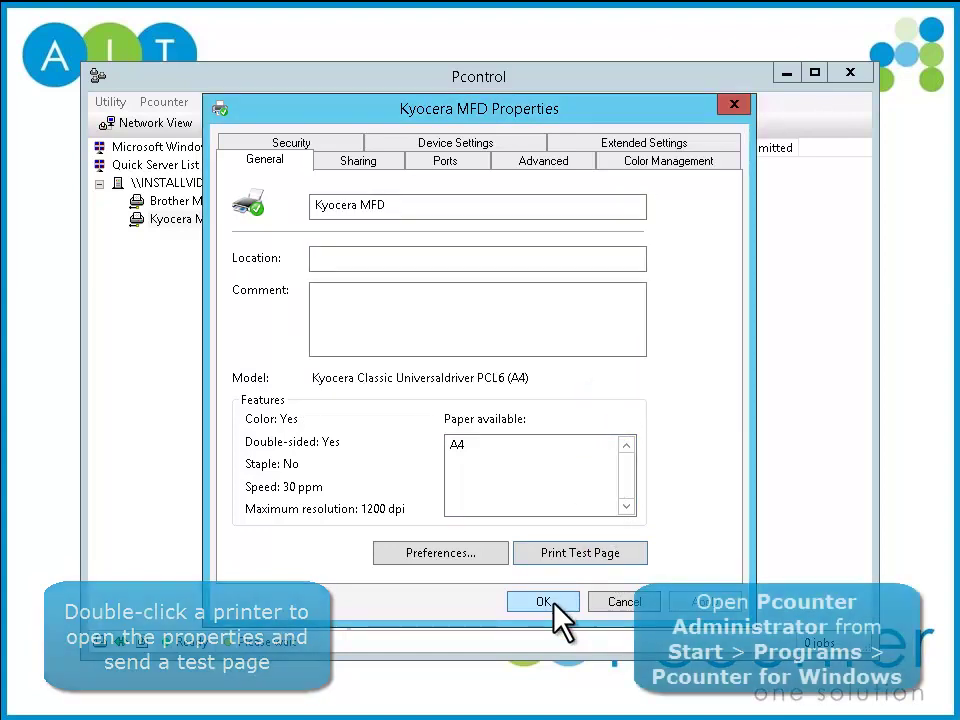
pyautogui.click(554, 603)
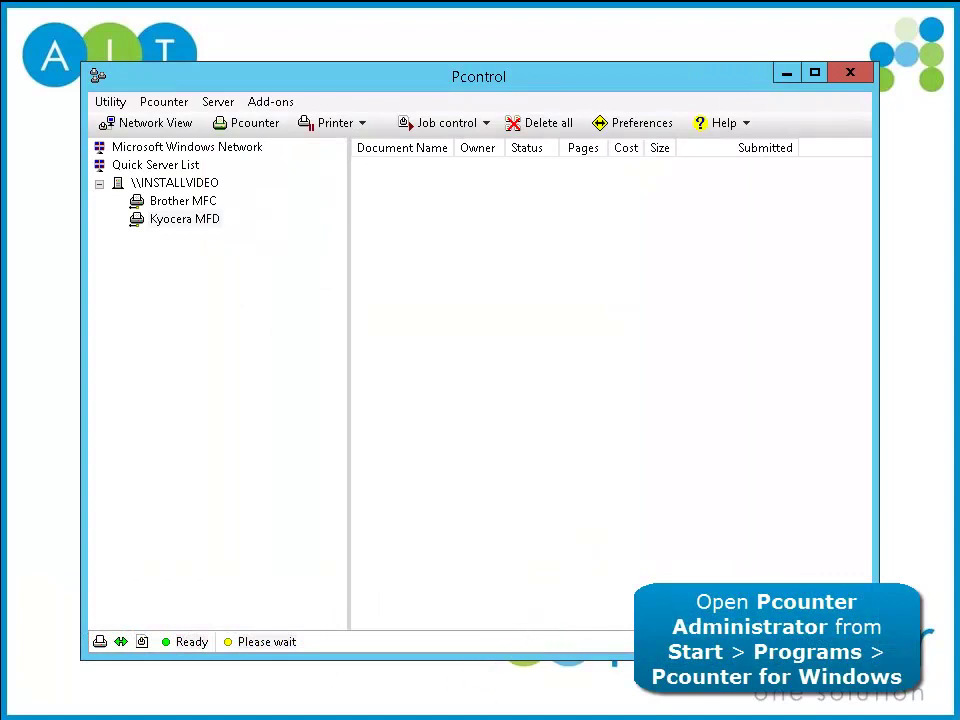
# In Pcounter Administrator, generate a detailed user report and select its Test Page entry to check the recorded page count and cost
pyautogui.click(225, 672)
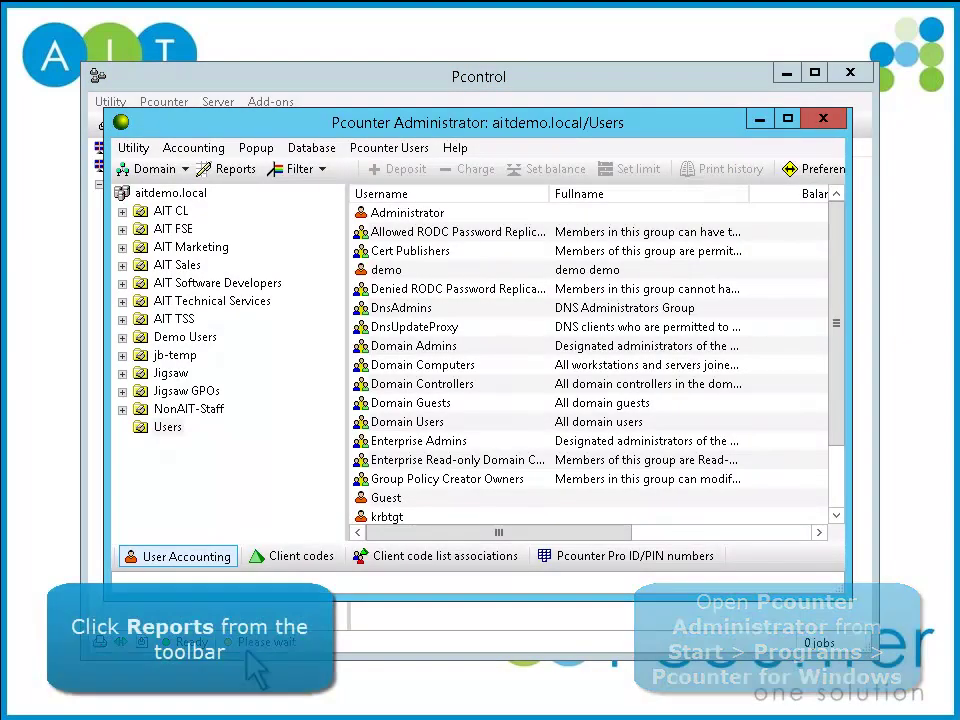
pyautogui.click(234, 178)
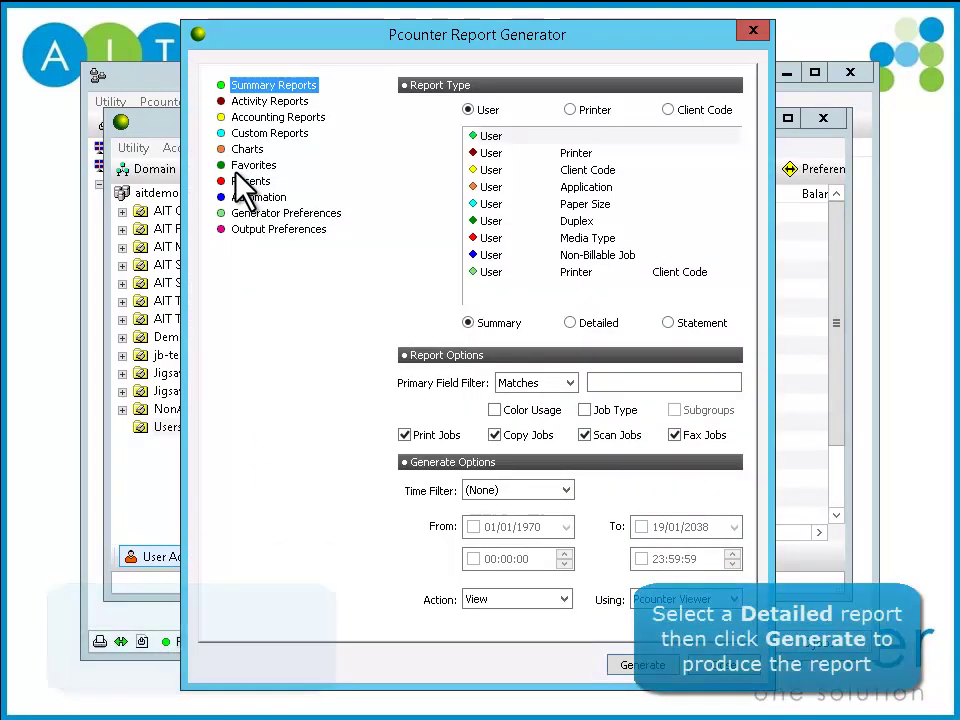
pyautogui.click(571, 323)
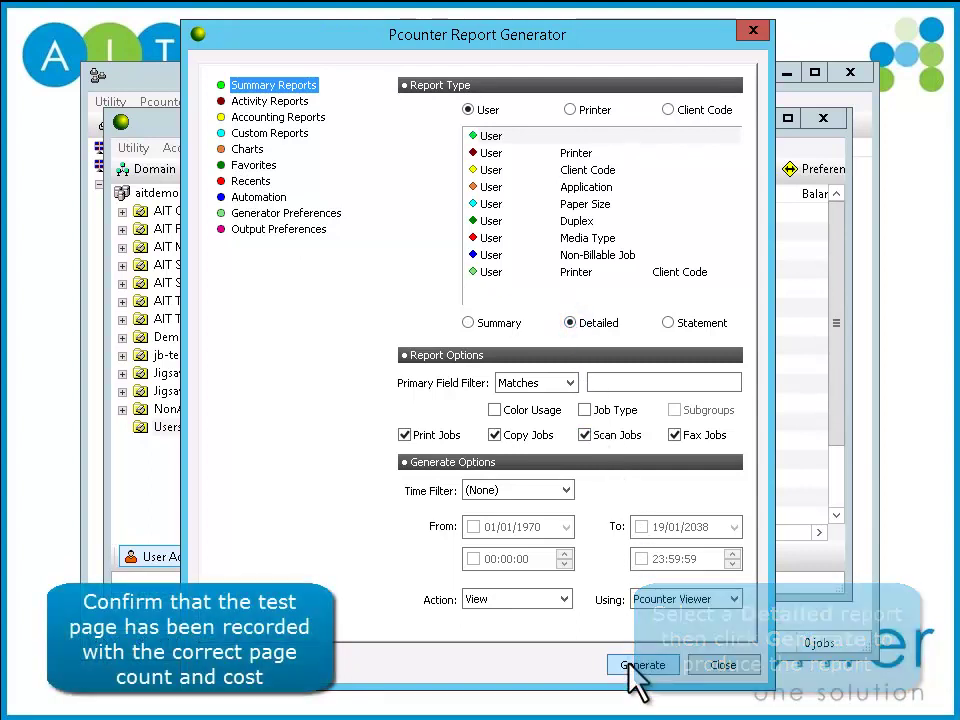
pyautogui.click(631, 666)
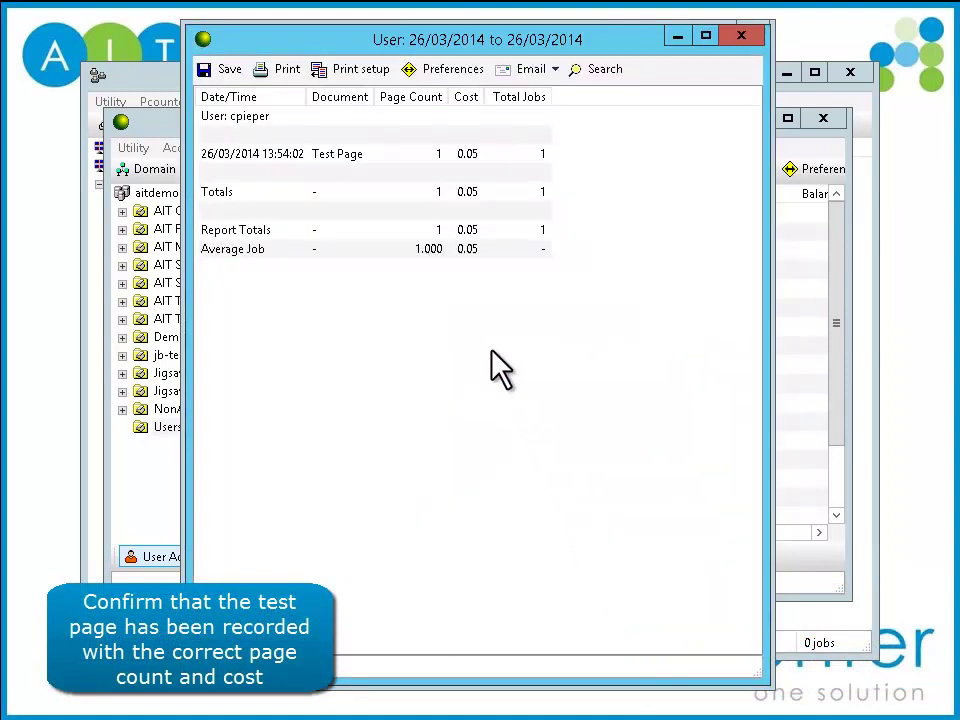
pyautogui.click(399, 154)
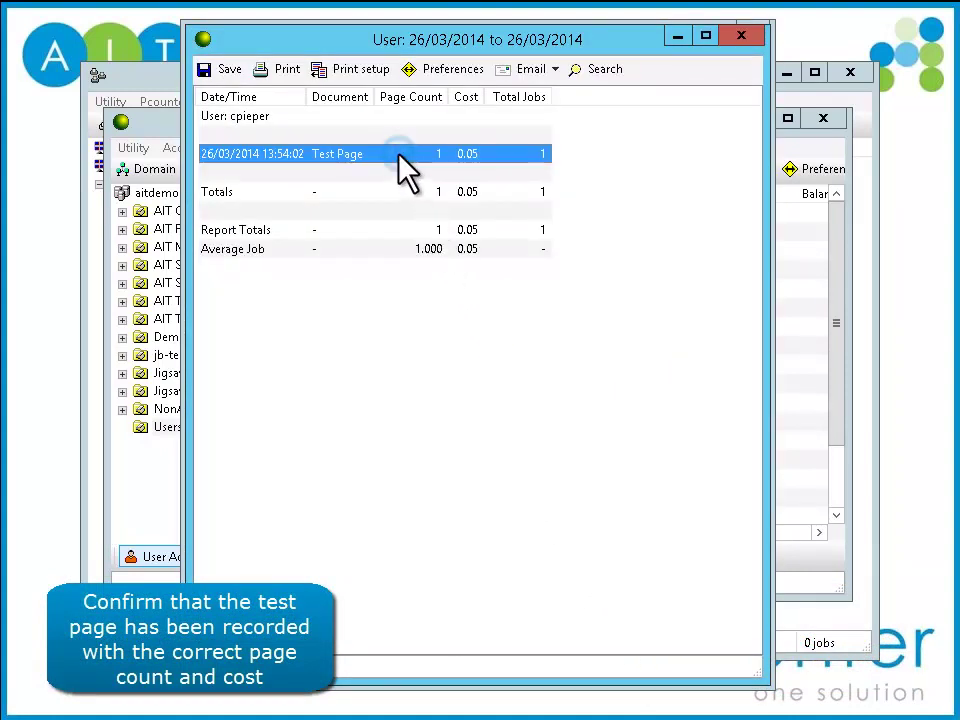